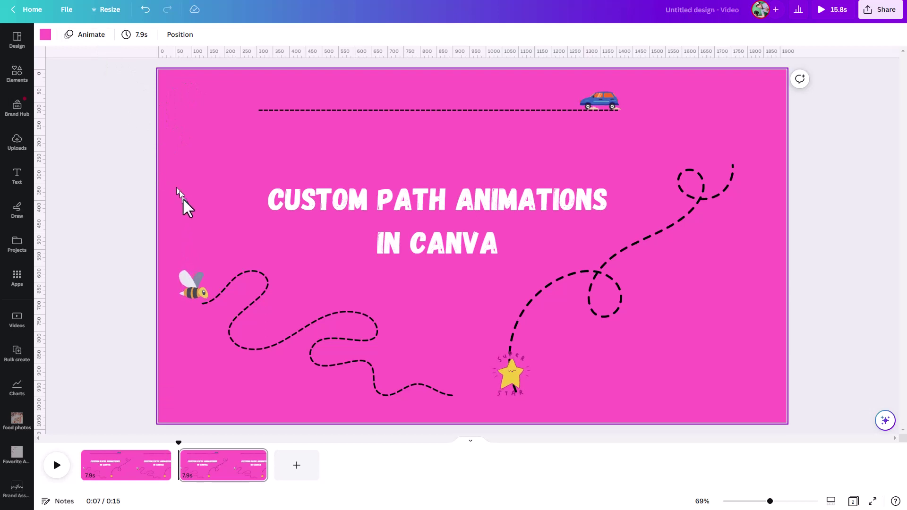
# Create a custom path animation for the bee that follows the curvy dashed line to its end.
pyautogui.click(197, 298)
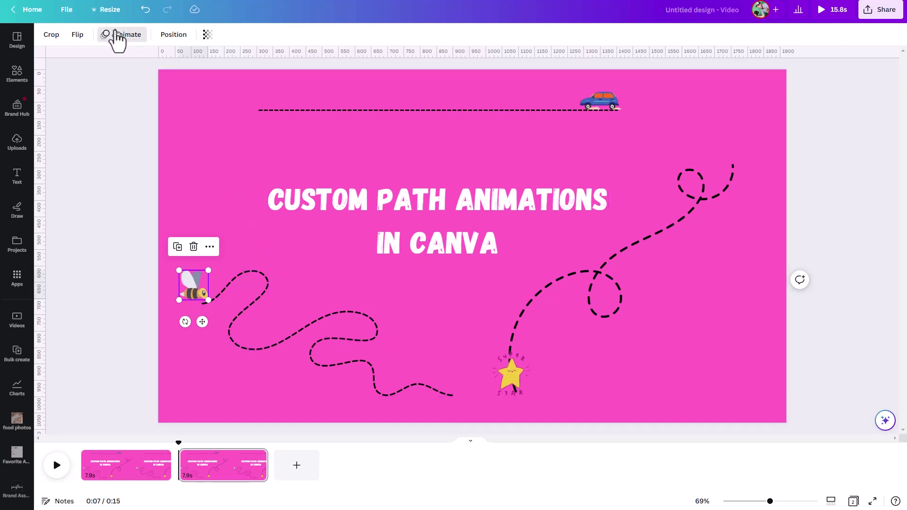
pyautogui.click(116, 35)
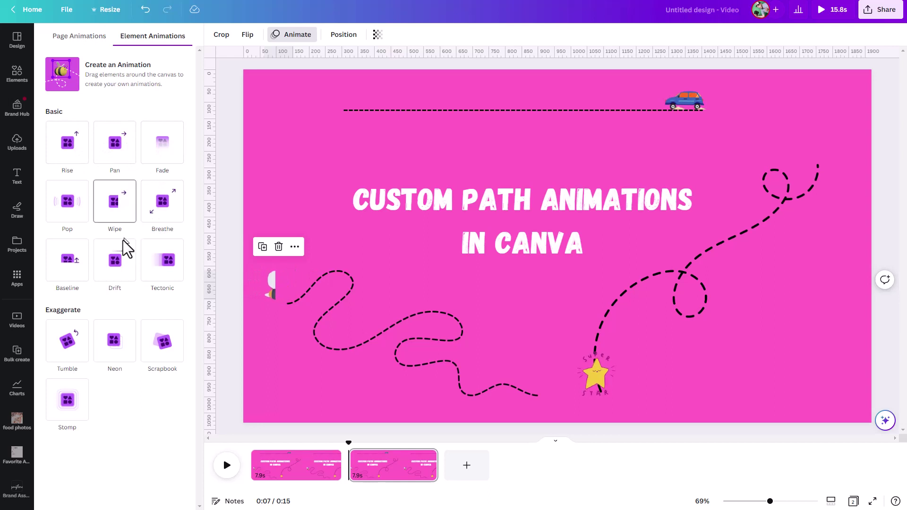
pyautogui.click(98, 79)
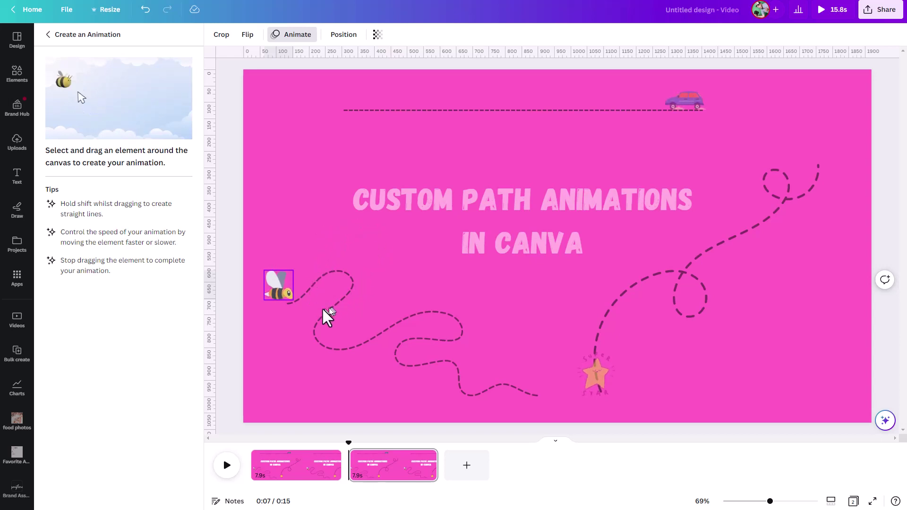
pyautogui.moveTo(280, 291)
pyautogui.mouseDown()
pyautogui.moveTo(358, 282)
pyautogui.moveTo(326, 340)
pyautogui.moveTo(355, 347)
pyautogui.moveTo(403, 319)
pyautogui.moveTo(456, 312)
pyautogui.moveTo(455, 332)
pyautogui.moveTo(410, 342)
pyautogui.moveTo(406, 363)
pyautogui.mouseUp()
pyautogui.moveTo(515, 384); pyautogui.dragTo(538, 396)
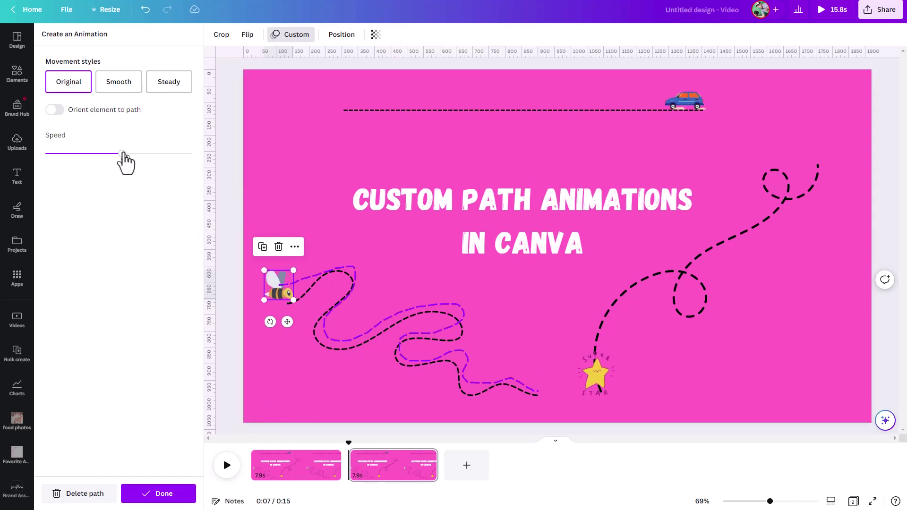
# Try slower and faster speeds and the Smooth movement style on the bee's path animation.
pyautogui.moveTo(123, 156); pyautogui.dragTo(91, 161)
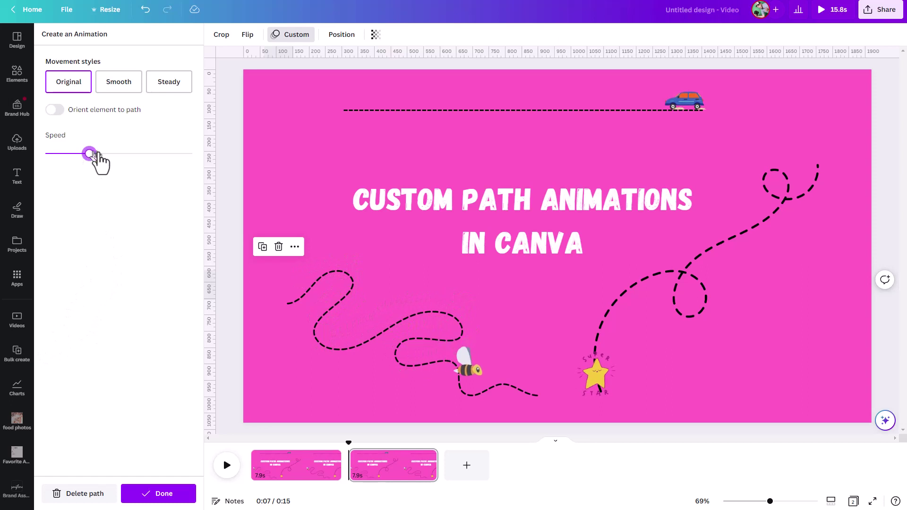
pyautogui.moveTo(89, 153); pyautogui.dragTo(168, 154)
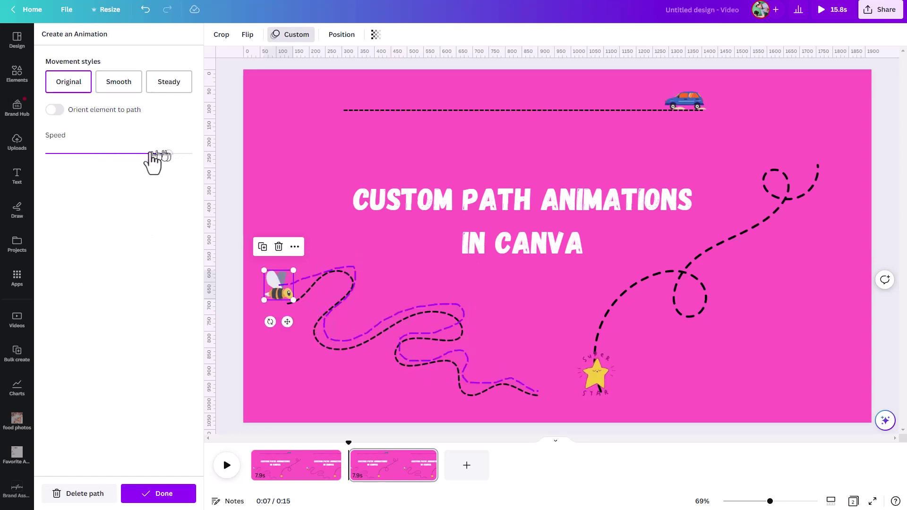
pyautogui.moveTo(161, 154); pyautogui.dragTo(69, 154)
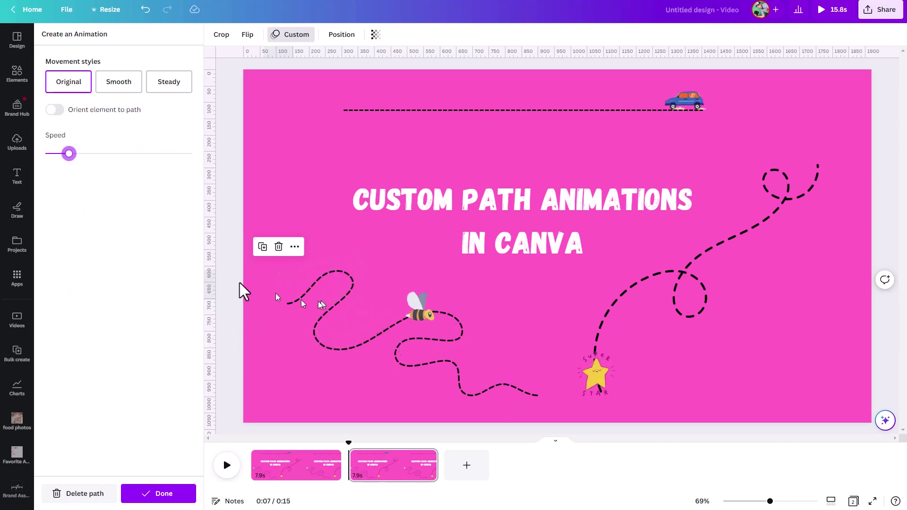
pyautogui.moveTo(69, 154); pyautogui.dragTo(116, 154)
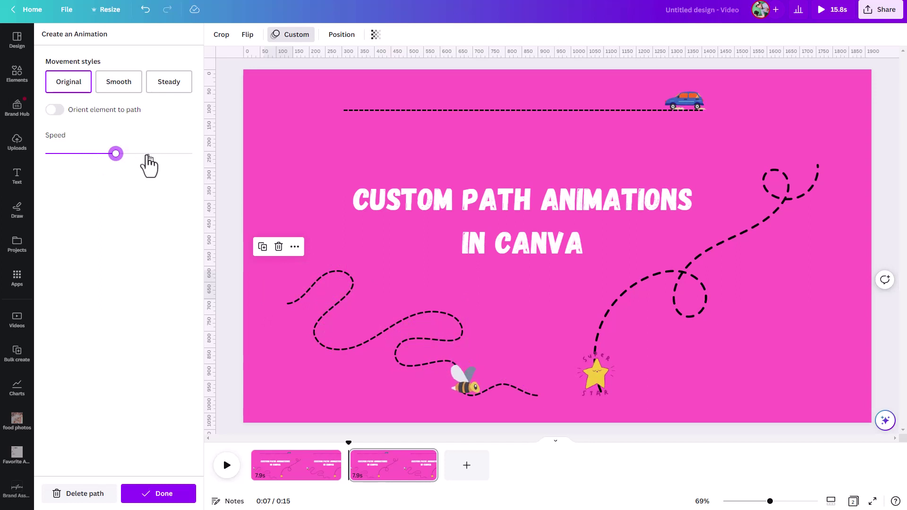
pyautogui.click(112, 87)
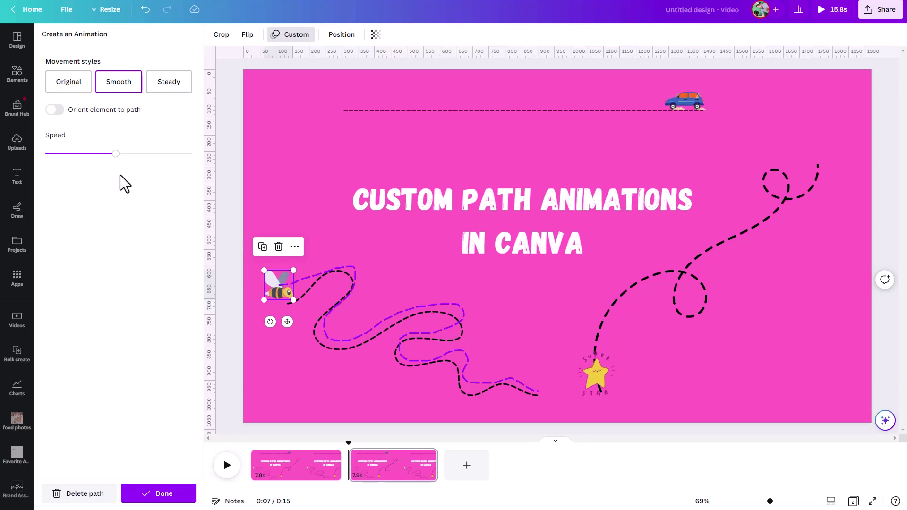
pyautogui.moveTo(117, 154); pyautogui.dragTo(101, 155)
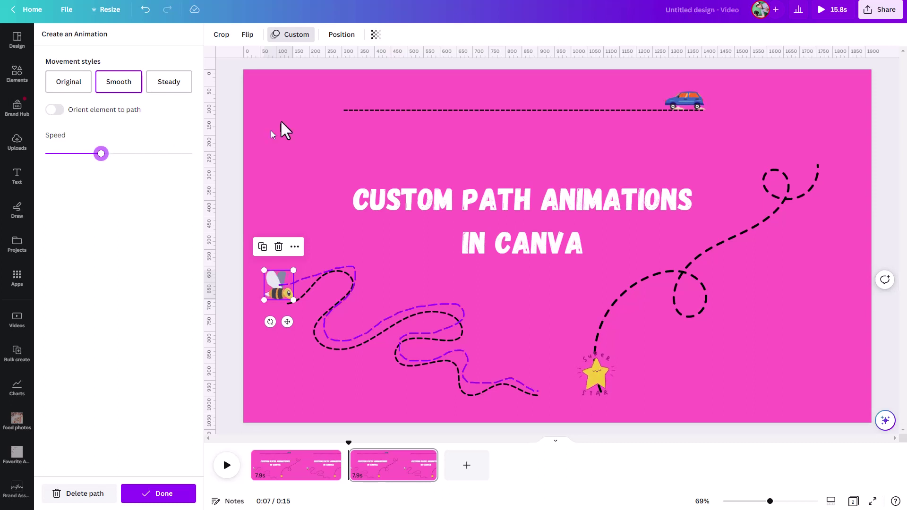
# Set the bee's movement style to Steady with the speed at about a quarter of its range, and finish the animation.
pyautogui.click(178, 89)
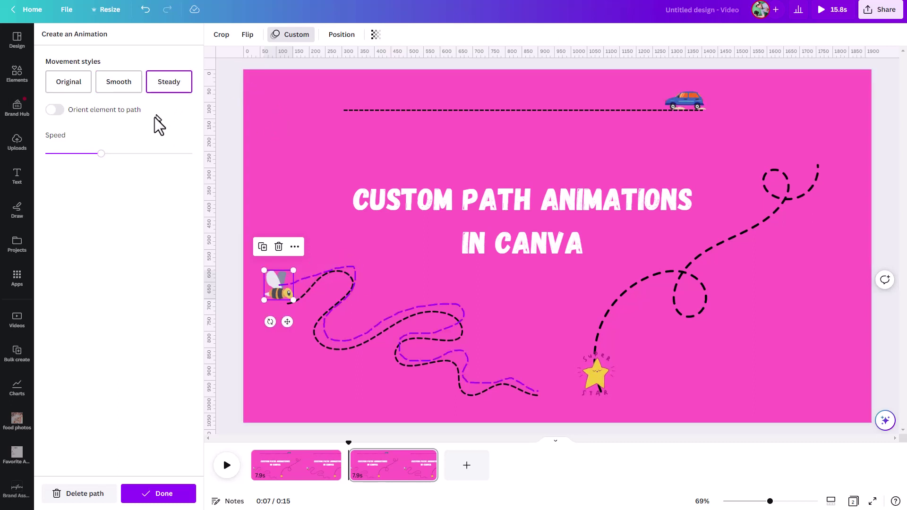
pyautogui.click(85, 153)
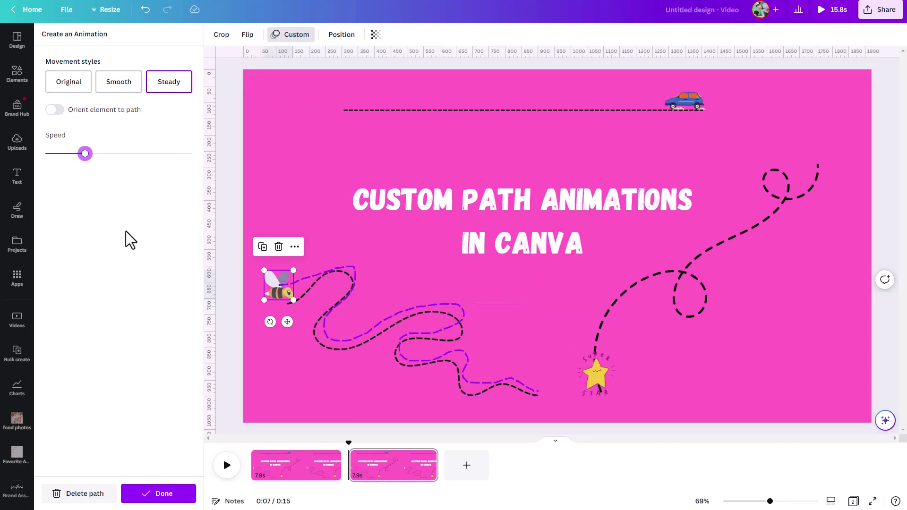
pyautogui.click(164, 494)
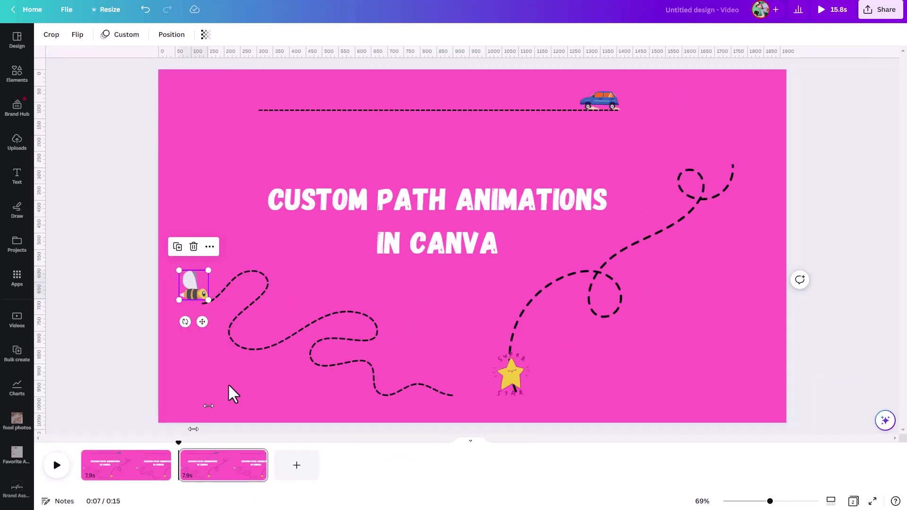
# View the star's element animations and reopen the bee's custom path settings.
pyautogui.click(512, 385)
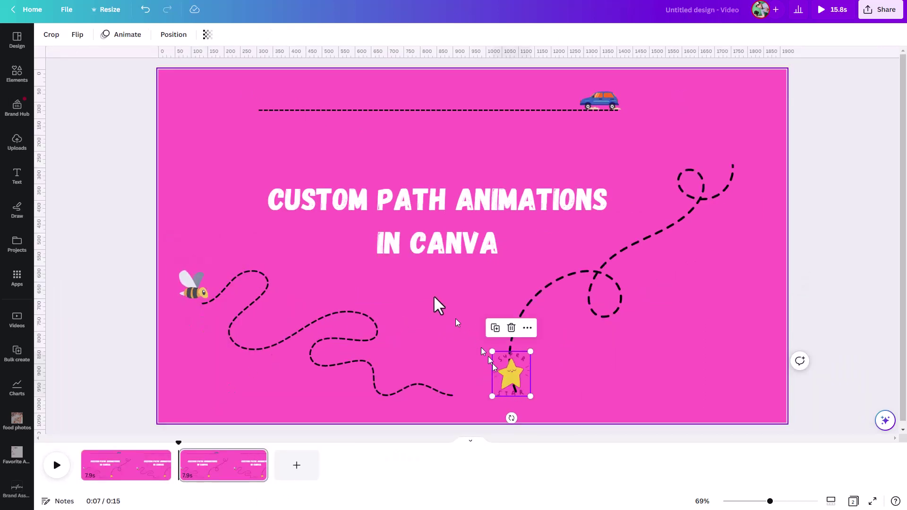
pyautogui.click(134, 38)
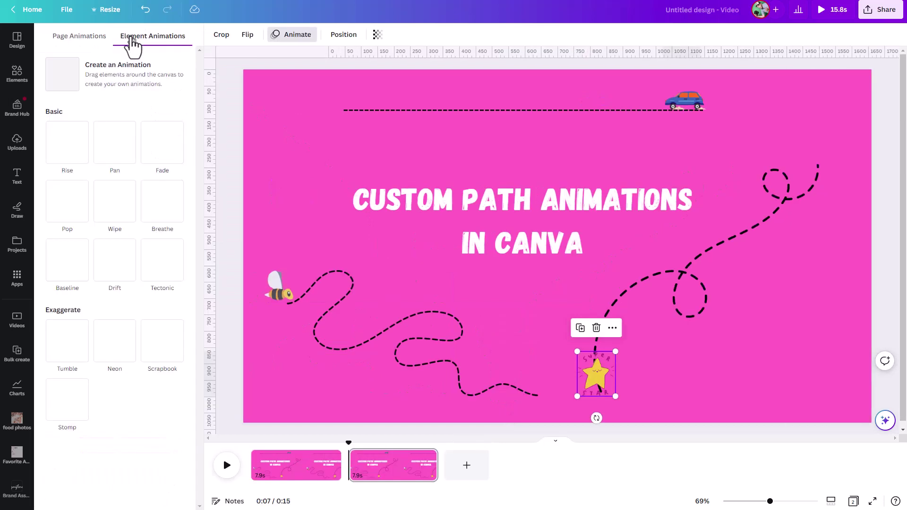
pyautogui.click(275, 294)
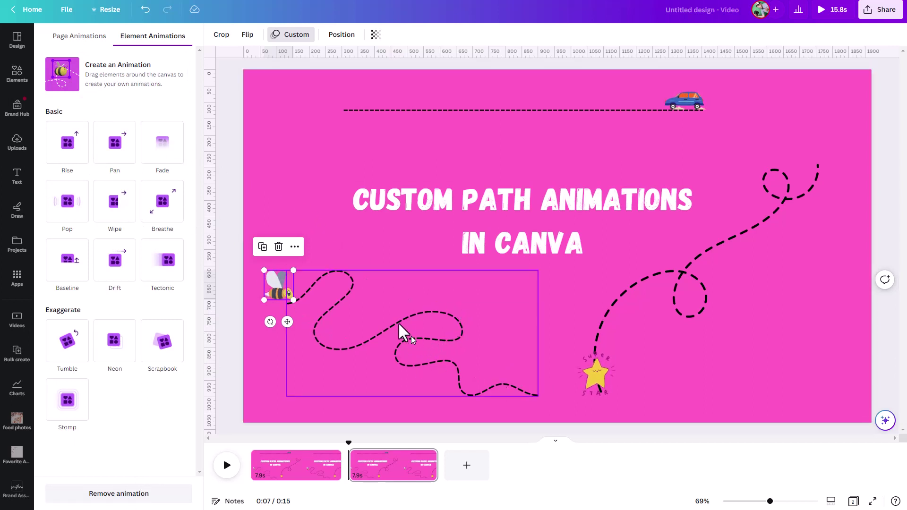
pyautogui.click(83, 84)
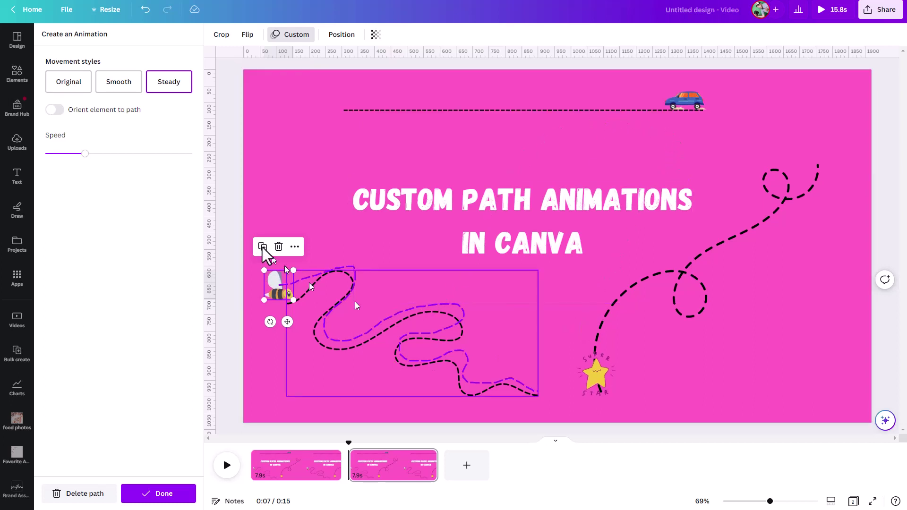
# Try drawing a custom animation path for the star along the looping dashed line, and delete that path.
pyautogui.click(599, 383)
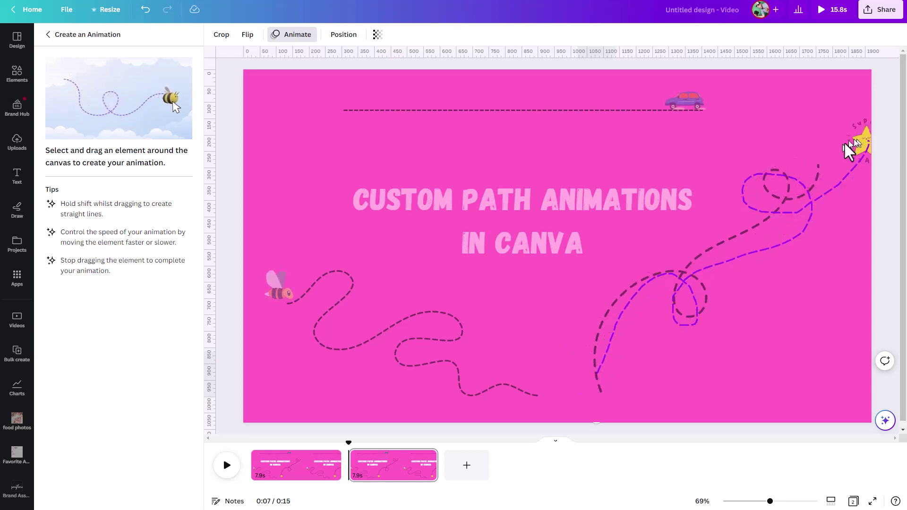
pyautogui.moveTo(843, 142); pyautogui.dragTo(845, 144)
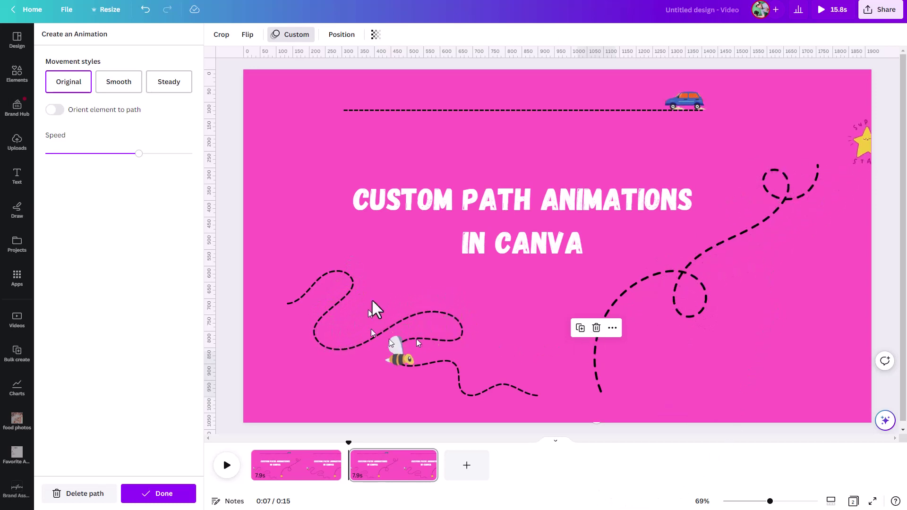
pyautogui.click(77, 494)
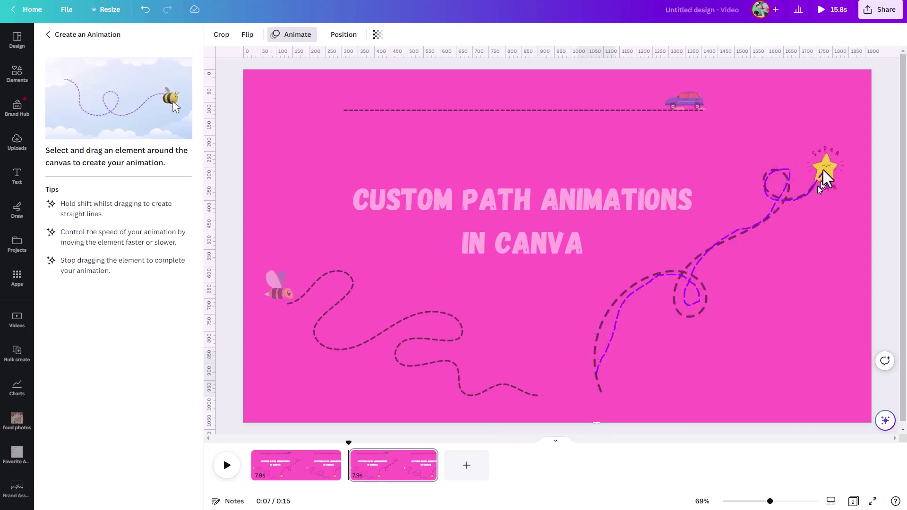
# Draw the star's custom animation path along the looping dashed line up to its upper end.
pyautogui.moveTo(823, 171); pyautogui.dragTo(819, 167)
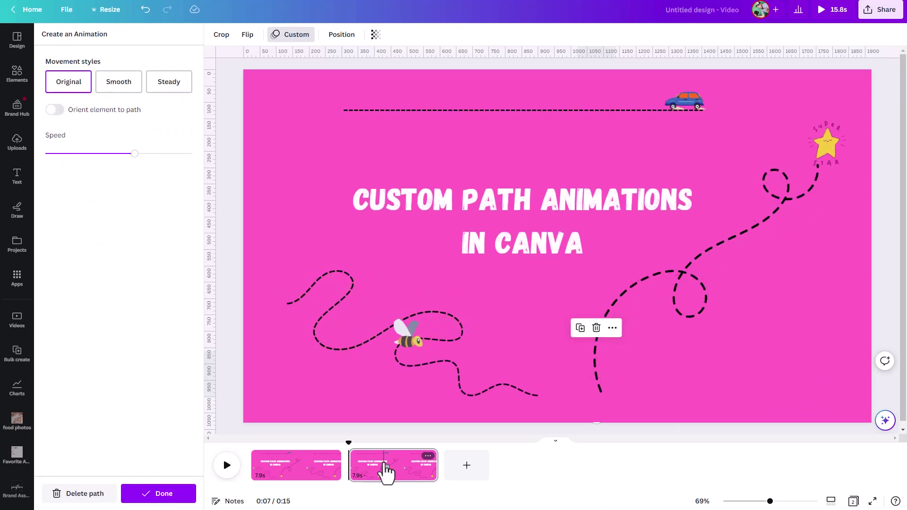
pyautogui.click(782, 186)
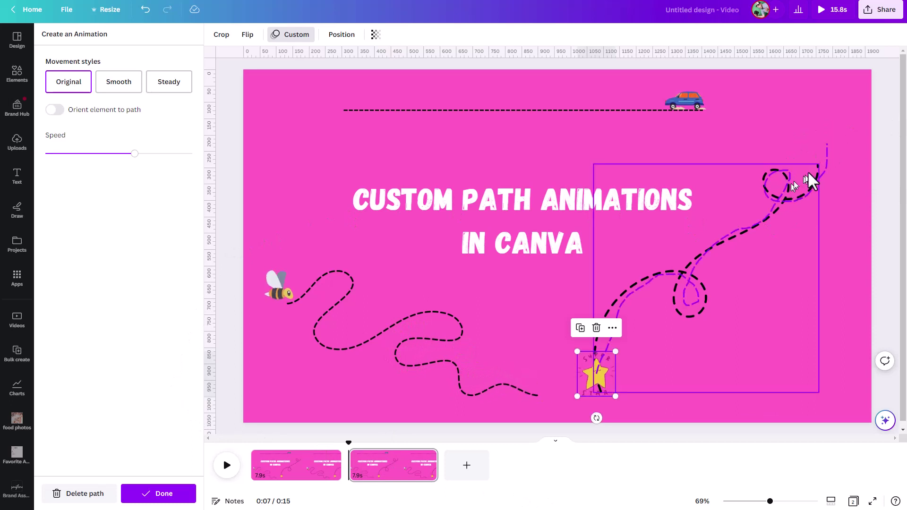
# Orient the star to its path and set its movement to Steady at about half speed.
pyautogui.click(58, 110)
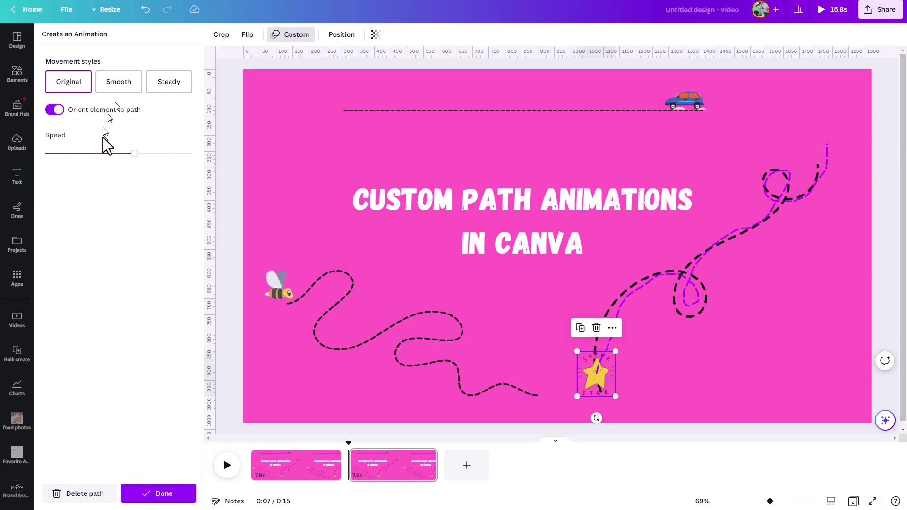
pyautogui.click(152, 81)
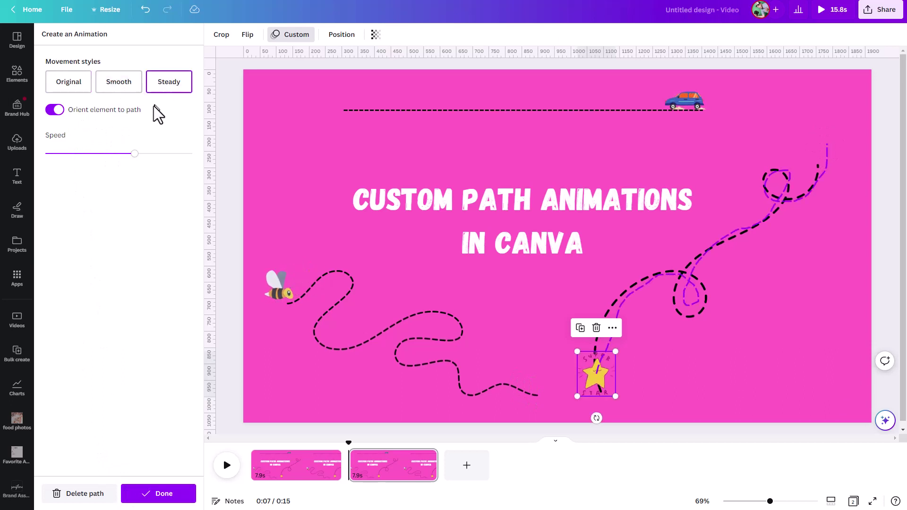
pyautogui.click(122, 155)
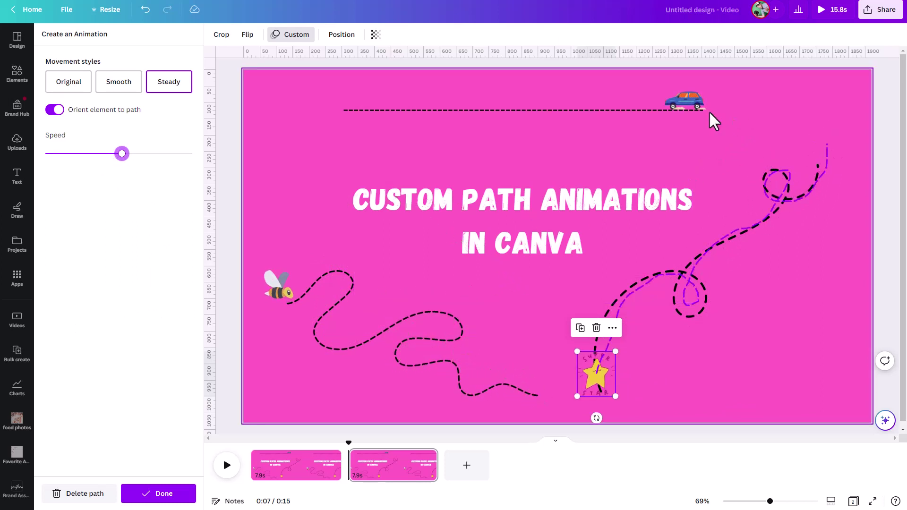
# Try a straight path for the car along the dashed line with Steady movement at about half speed, and delete the path.
pyautogui.click(688, 101)
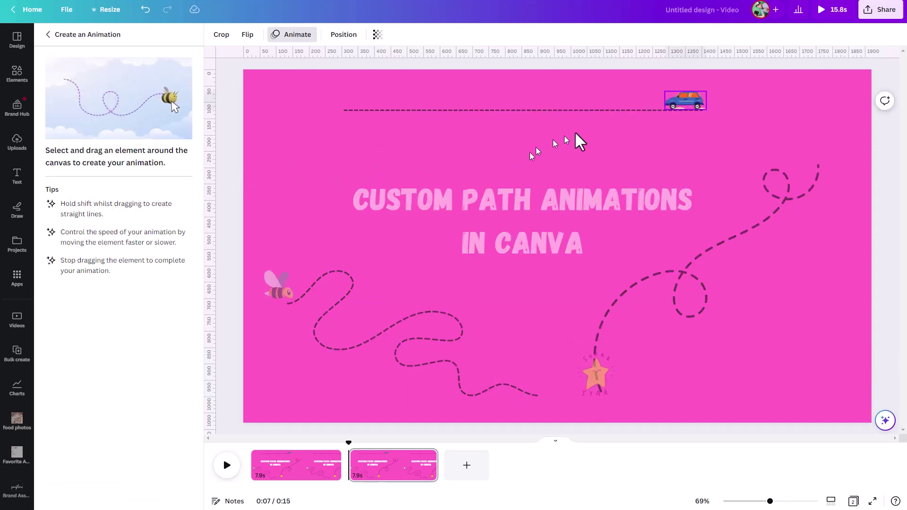
pyautogui.click(681, 98)
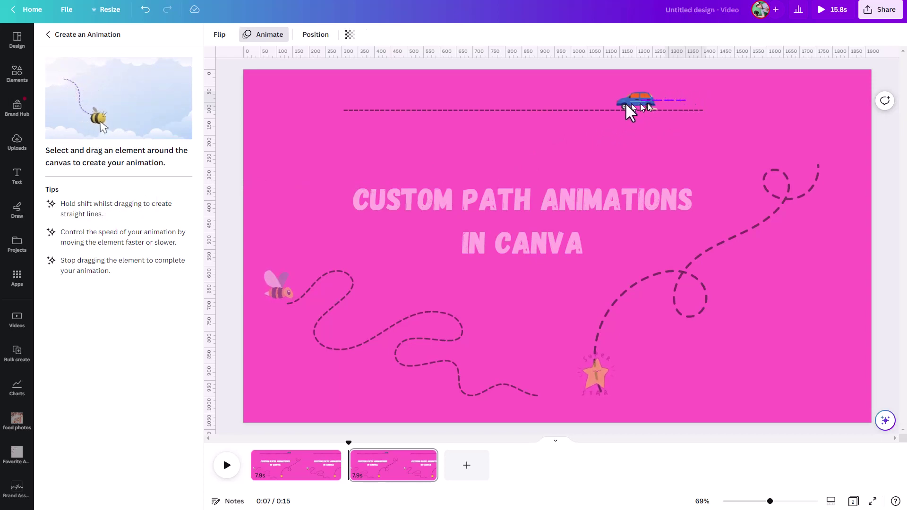
pyautogui.moveTo(342, 112); pyautogui.dragTo(342, 113)
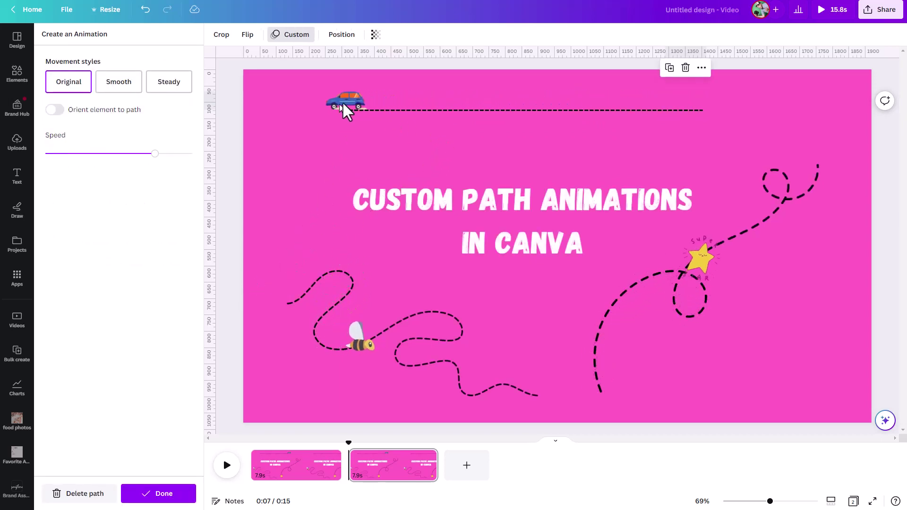
pyautogui.click(183, 89)
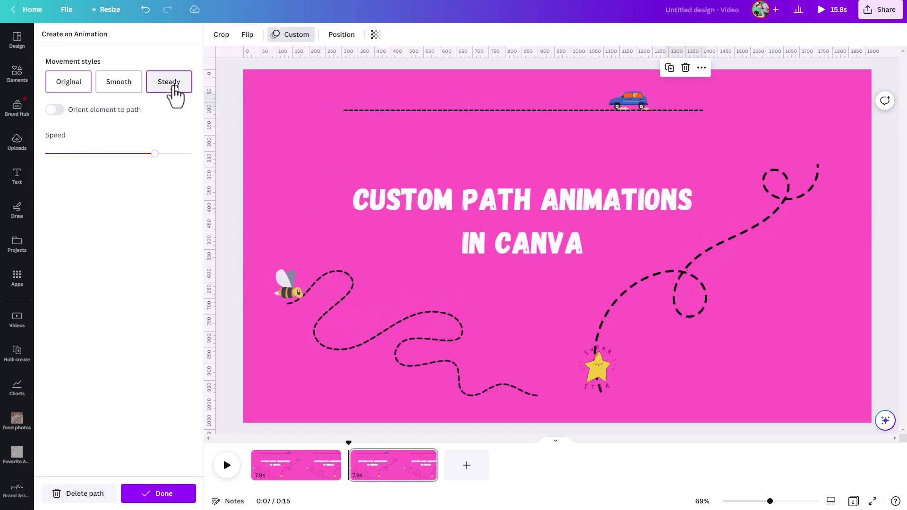
pyautogui.click(122, 153)
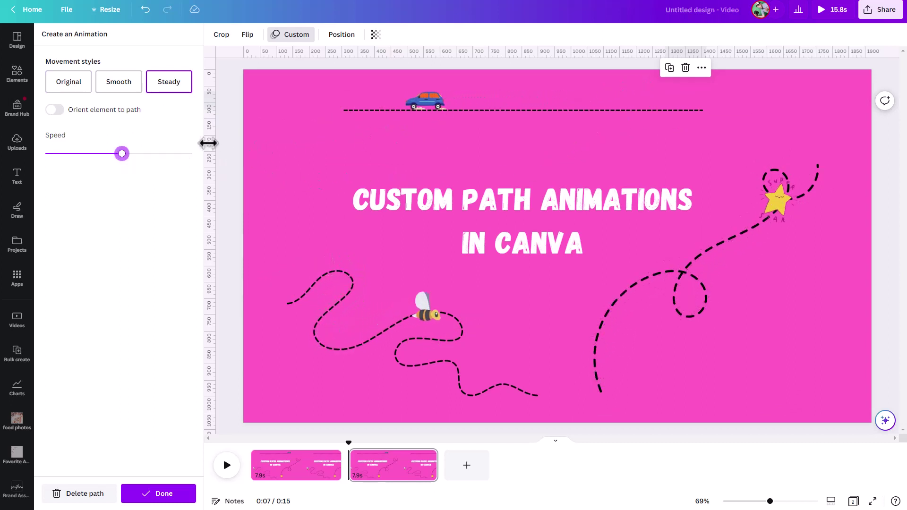
pyautogui.click(78, 493)
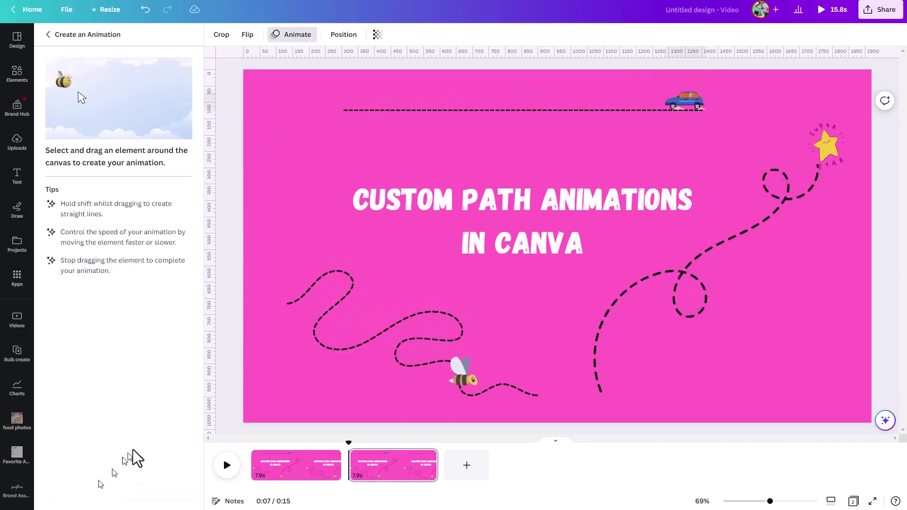
# Draw a straight path carrying the car just past the dashed line's far end, with Steady movement at slightly over half speed.
pyautogui.click(693, 100)
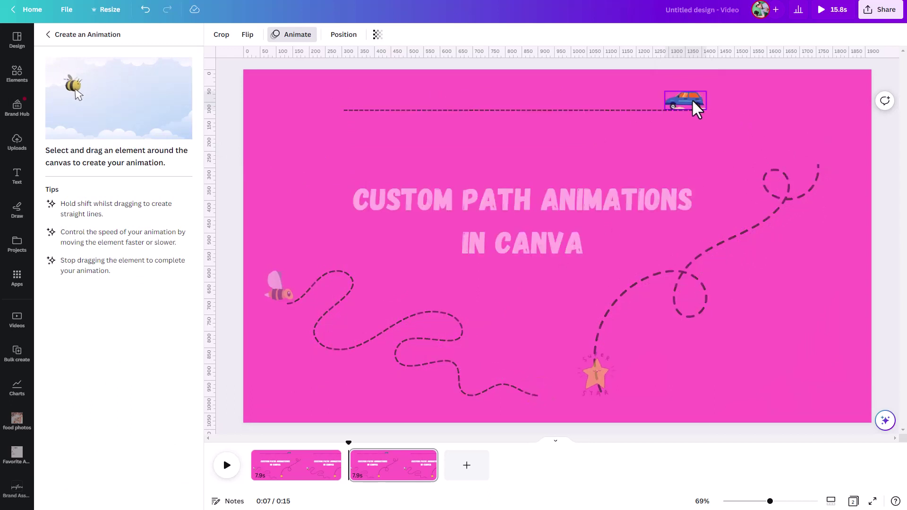
pyautogui.moveTo(665, 100); pyautogui.dragTo(326, 107)
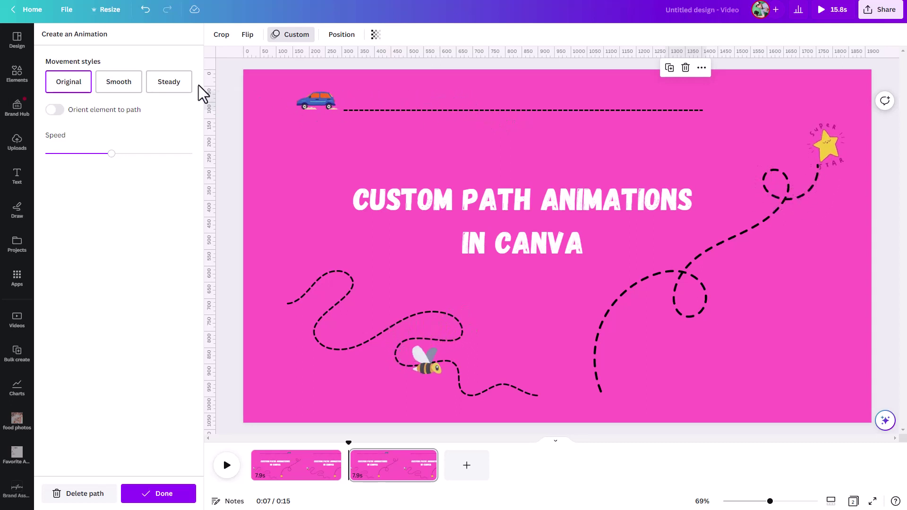
pyautogui.click(169, 88)
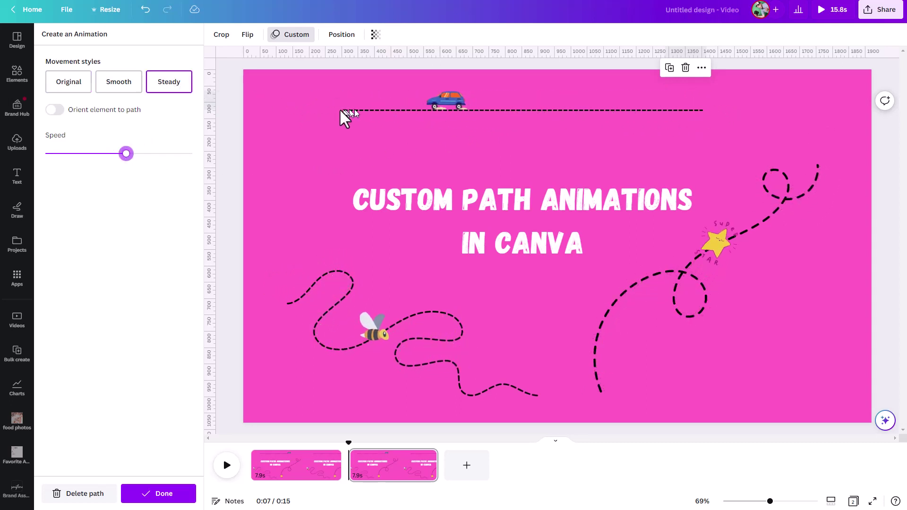
pyautogui.click(168, 90)
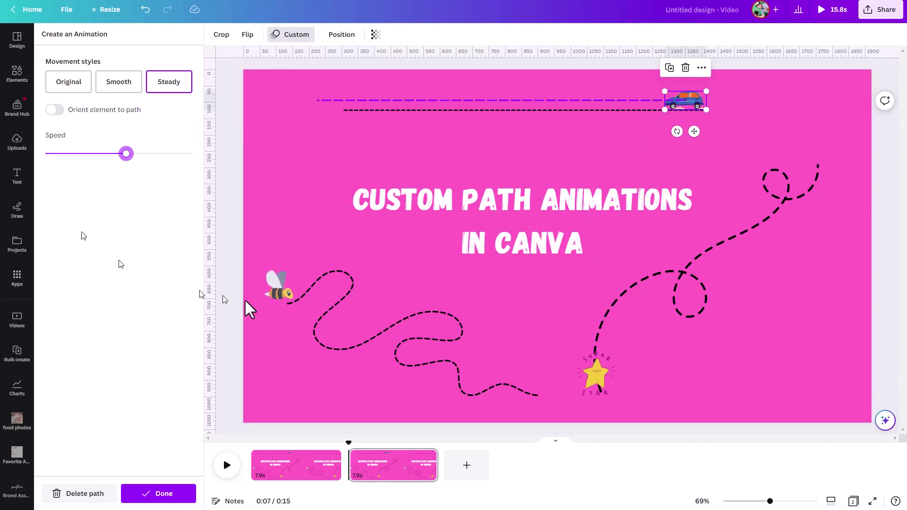
# Give the star's looping dashed line its own custom animation along a freehand looping path across the canvas's middle.
pyautogui.press('Delete')
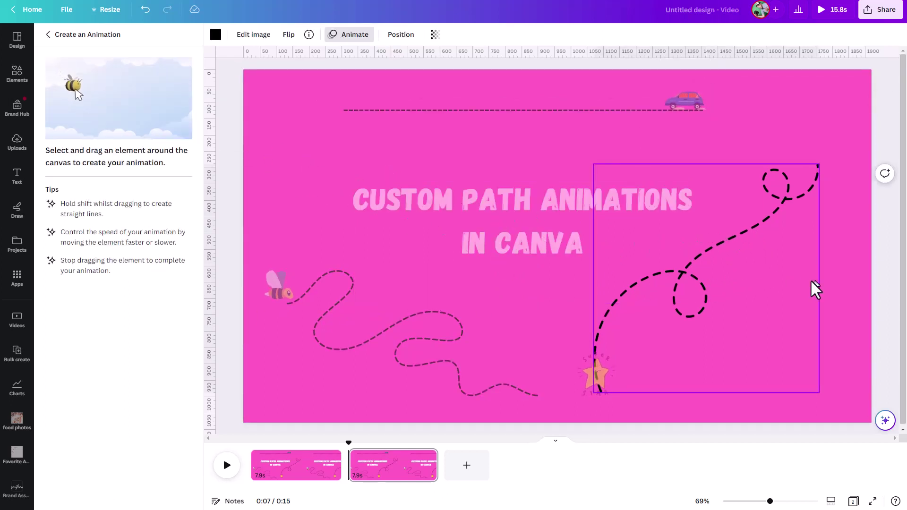
pyautogui.moveTo(755, 241)
pyautogui.mouseDown()
pyautogui.moveTo(654, 178)
pyautogui.moveTo(561, 168)
pyautogui.moveTo(447, 174)
pyautogui.moveTo(643, 214)
pyautogui.moveTo(549, 118)
pyautogui.moveTo(543, 156)
pyautogui.mouseUp()
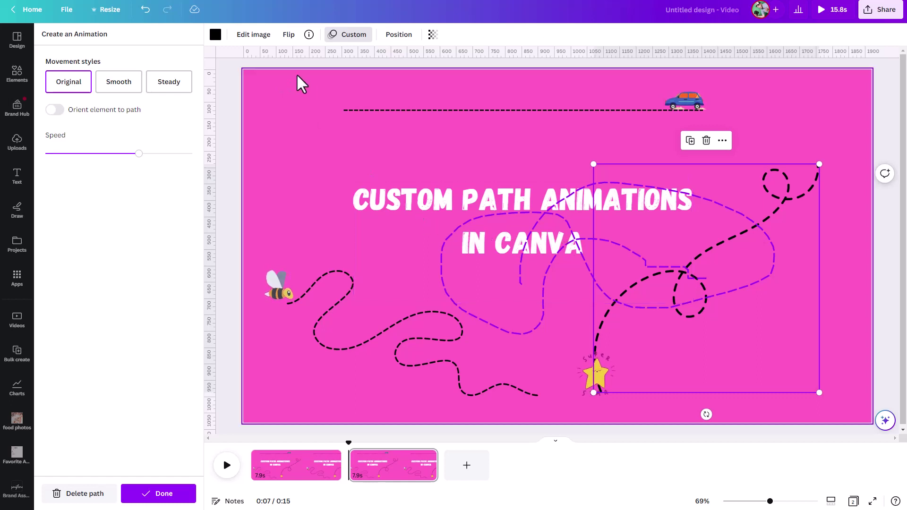
pyautogui.click(155, 494)
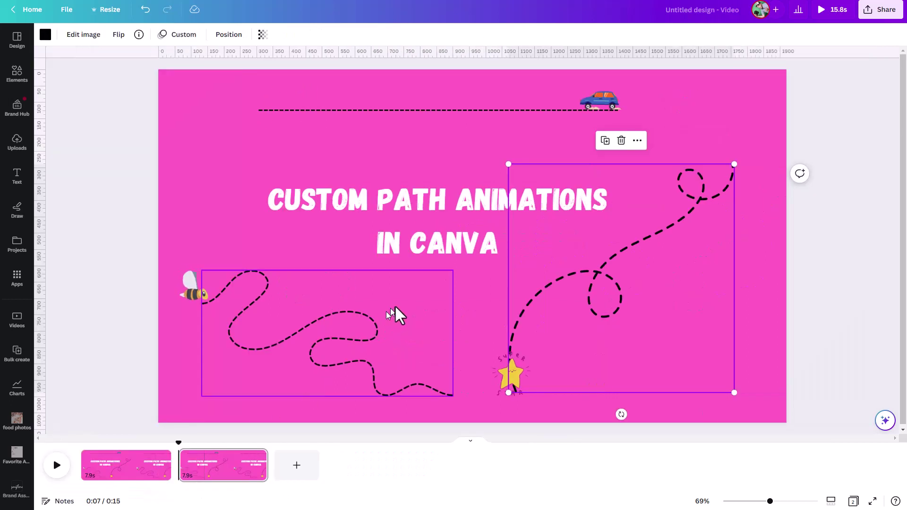
# Create a custom animation for the "Custom Path Animations in Canva" heading by drawing a freehand movement path on the canvas.
pyautogui.click(443, 245)
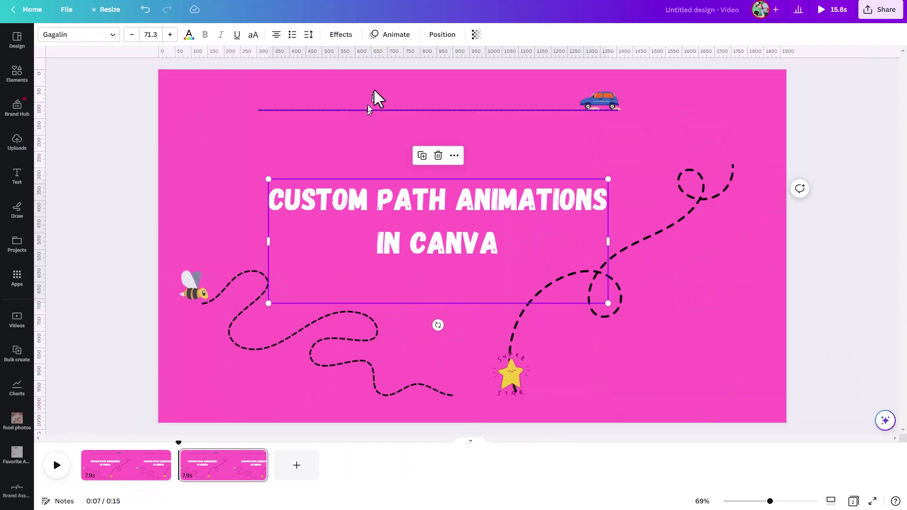
pyautogui.click(387, 35)
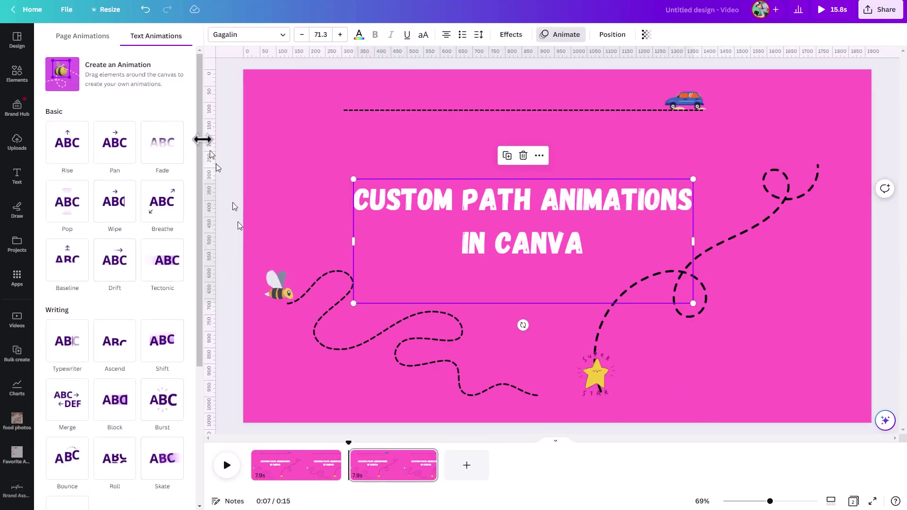
pyautogui.click(106, 71)
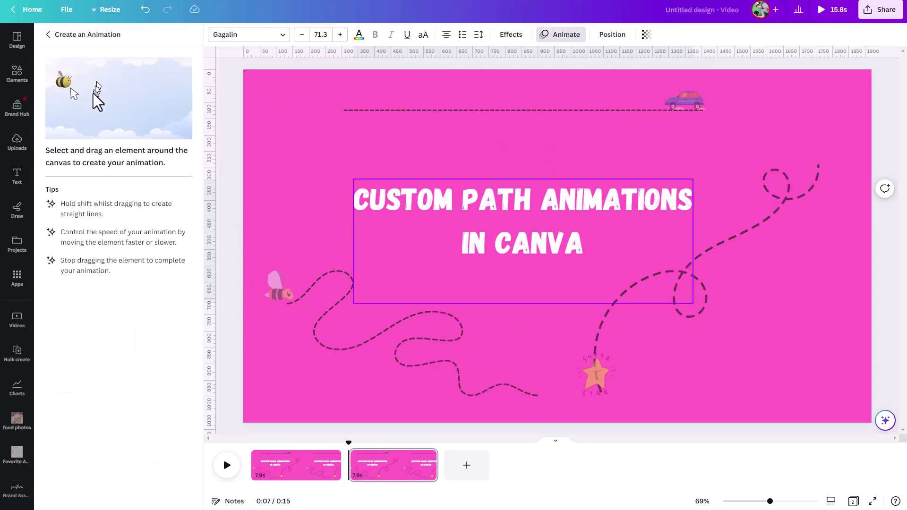
pyautogui.moveTo(470, 228)
pyautogui.mouseDown()
pyautogui.moveTo(476, 222)
pyautogui.moveTo(390, 193)
pyautogui.moveTo(580, 213)
pyautogui.moveTo(452, 286)
pyautogui.moveTo(486, 126)
pyautogui.moveTo(481, 298)
pyautogui.moveTo(472, 300)
pyautogui.mouseUp()
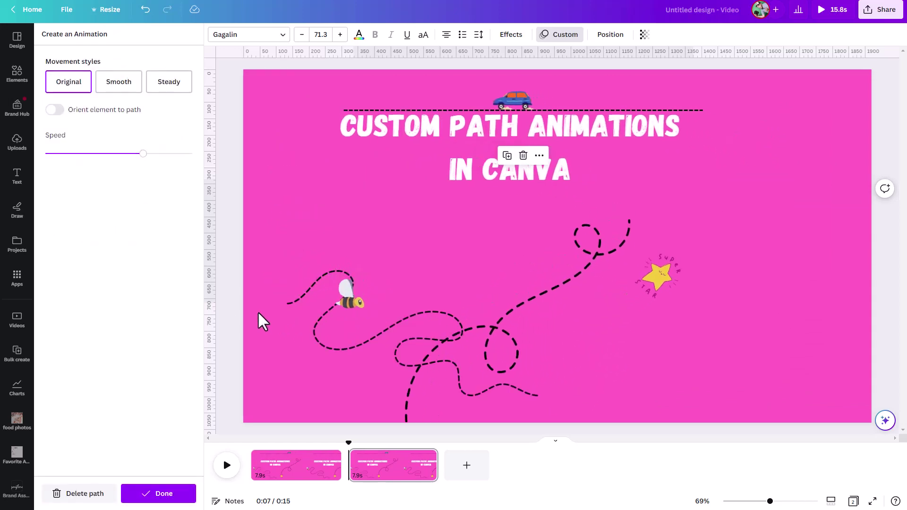